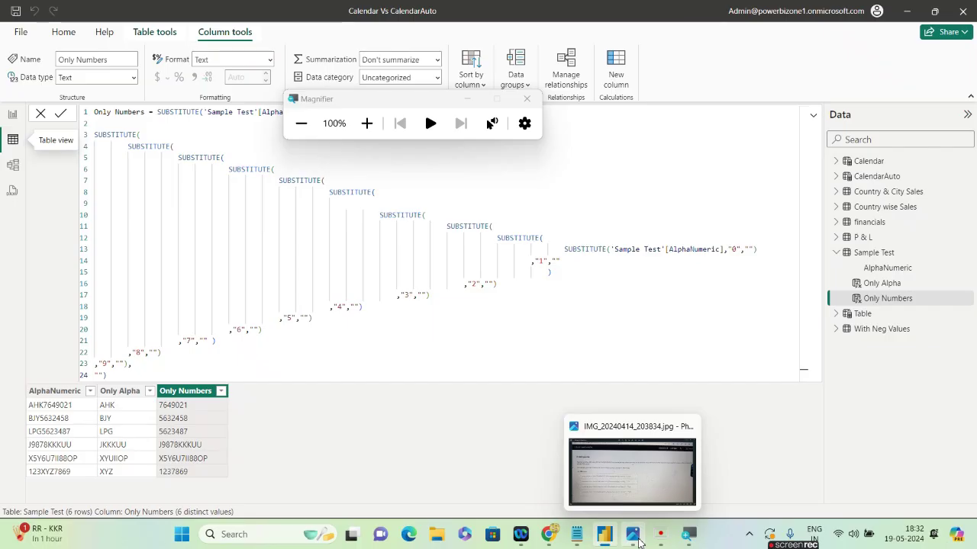
Step: View the DAX test question screenshot in Photos, then restore the viewer to a smaller window
{"action": "left_click", "coordinate": [633, 534]}
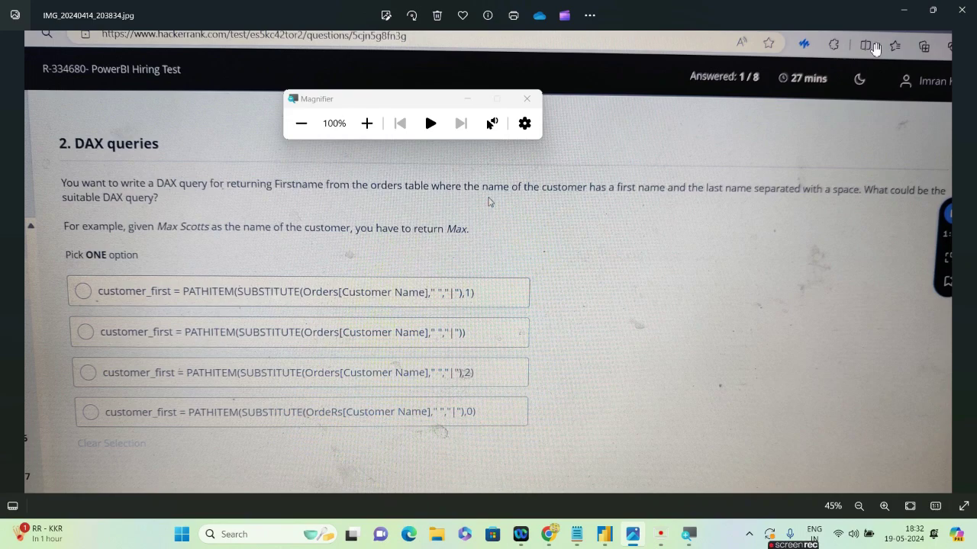
{"action": "left_click", "coordinate": [907, 10]}
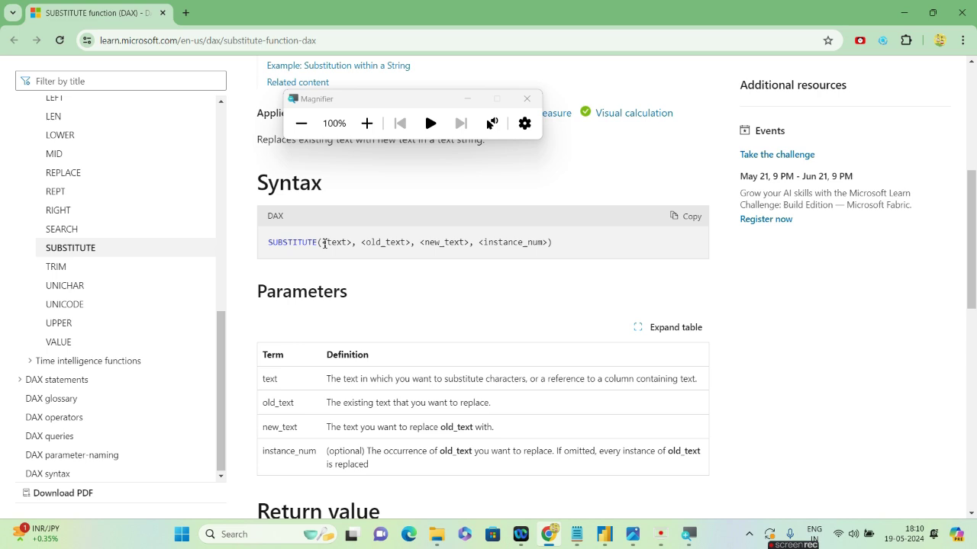
Step: Highlight the text, old_text and new_text arguments in the SUBSTITUTE syntax, then minimize the browser
{"action": "left_click_drag", "start_coordinate": [322, 241], "coordinate": [354, 244]}
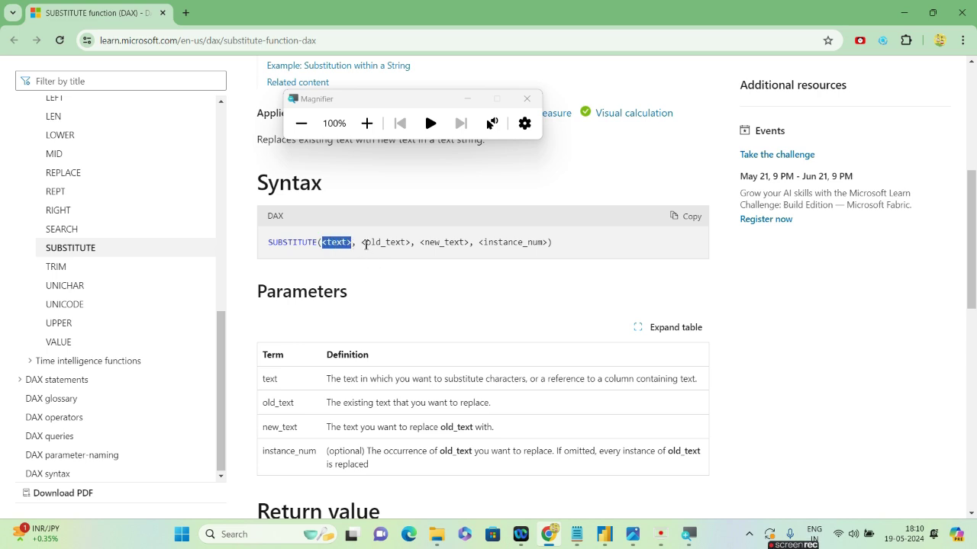
{"action": "left_click_drag", "start_coordinate": [365, 244], "coordinate": [406, 246]}
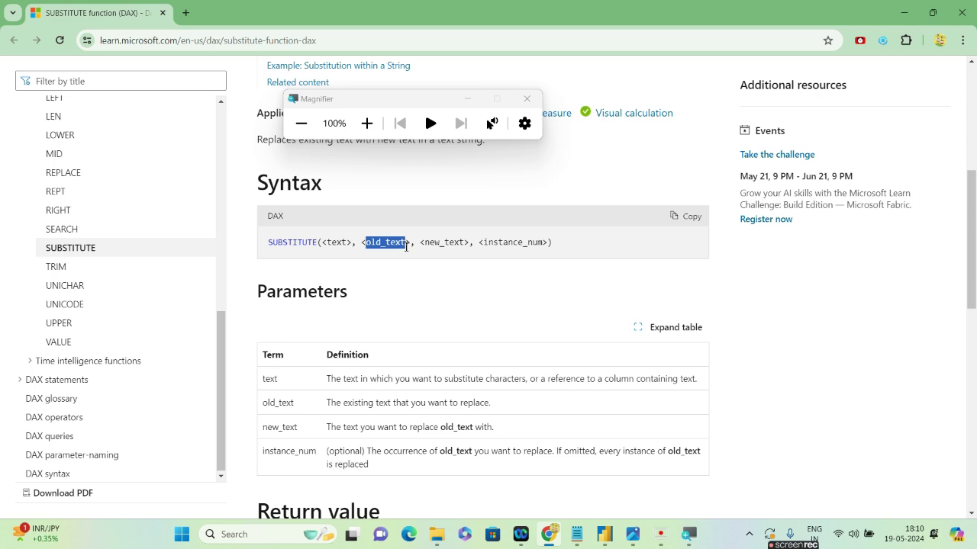
{"action": "left_click", "coordinate": [428, 245]}
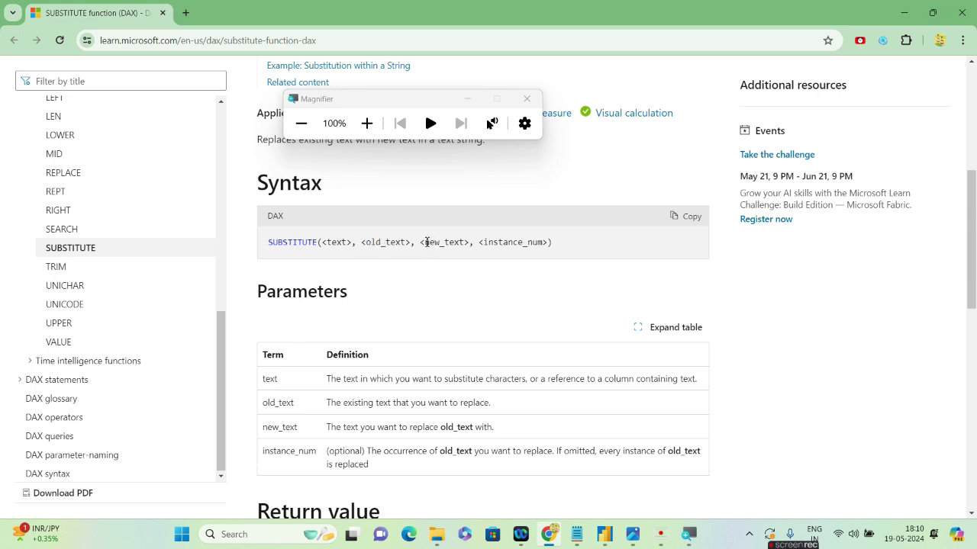
{"action": "left_click_drag", "start_coordinate": [425, 243], "coordinate": [467, 243]}
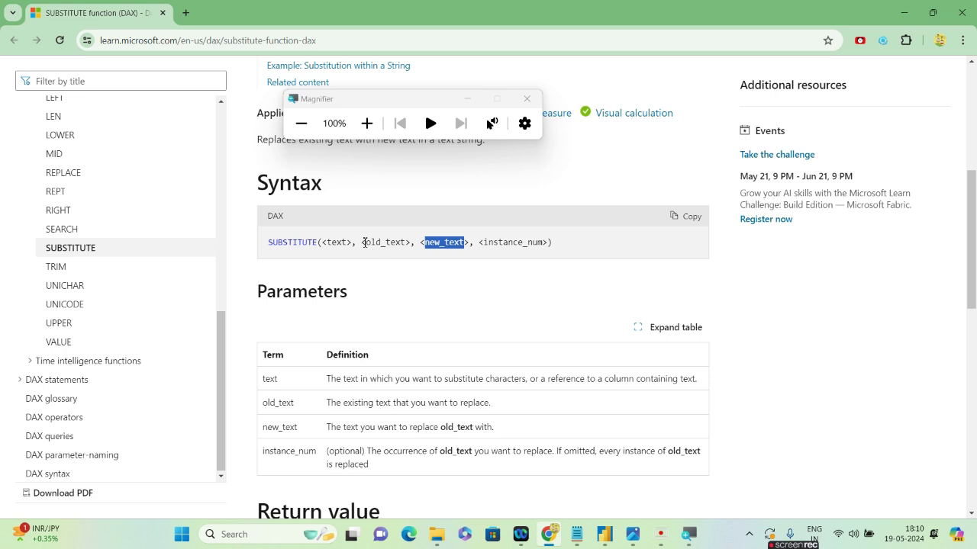
{"action": "left_click_drag", "start_coordinate": [364, 243], "coordinate": [468, 243]}
{"action": "left_click", "coordinate": [906, 10]}
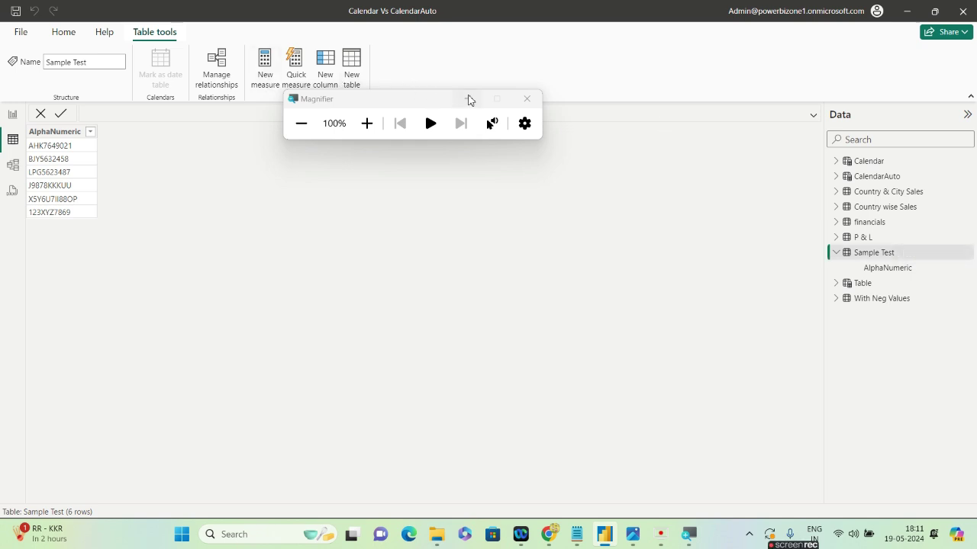
Step: Add a new calculated column to Sample Test named Only Alpha
{"action": "left_click", "coordinate": [470, 100]}
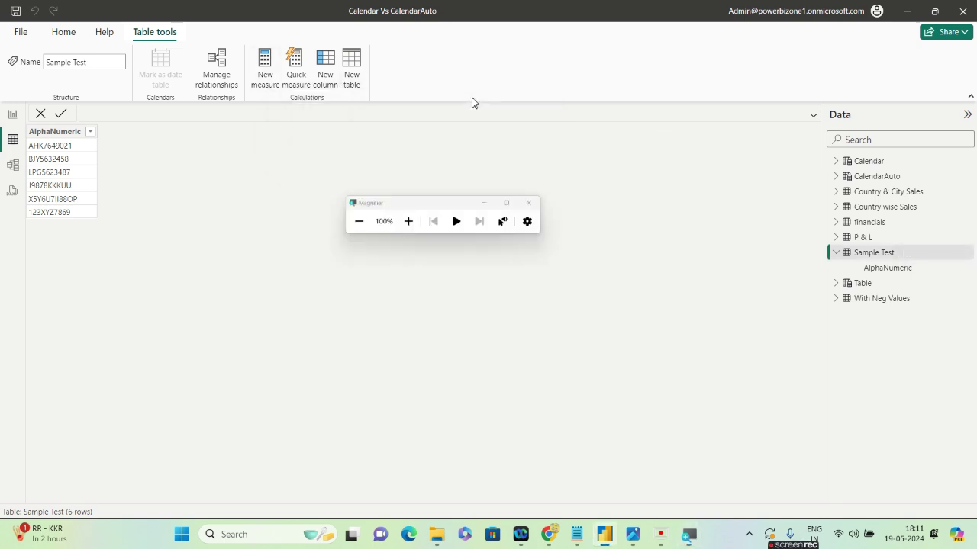
{"action": "left_click", "coordinate": [326, 74]}
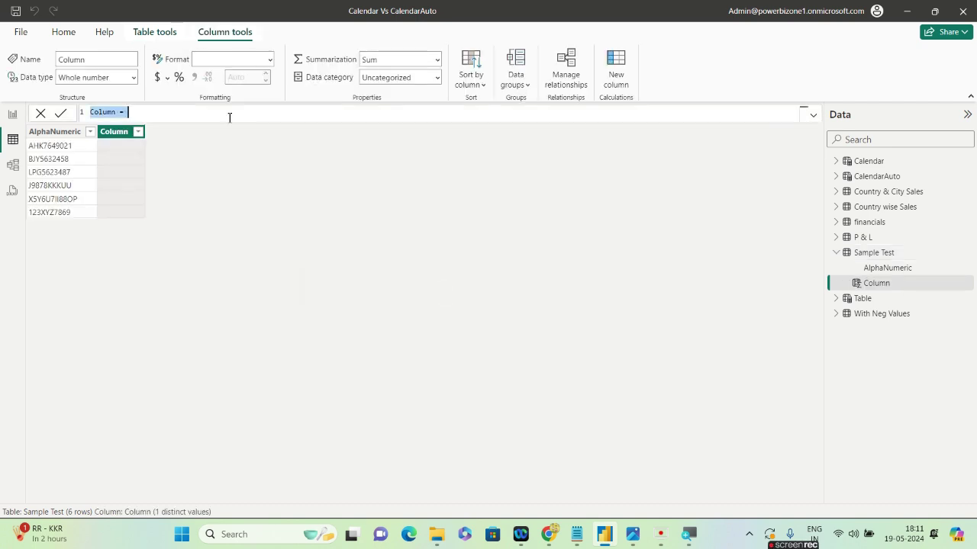
{"action": "type", "text": "On"}
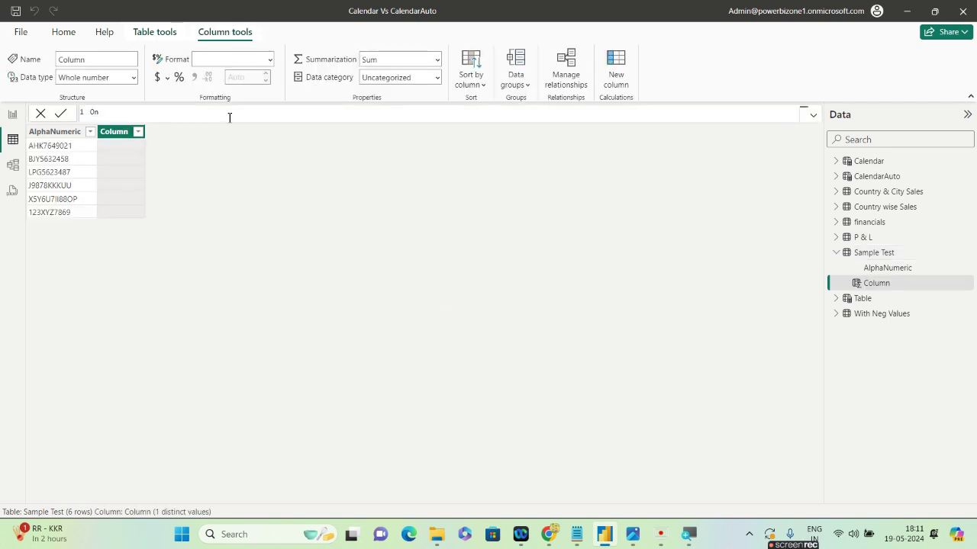
{"action": "type", "text": "ly Al"}
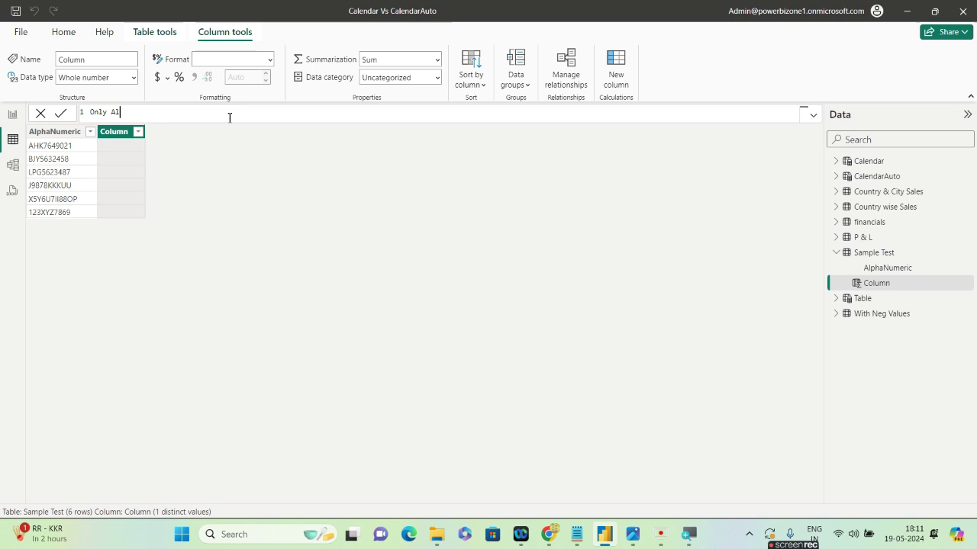
{"action": "type", "text": "pha="}
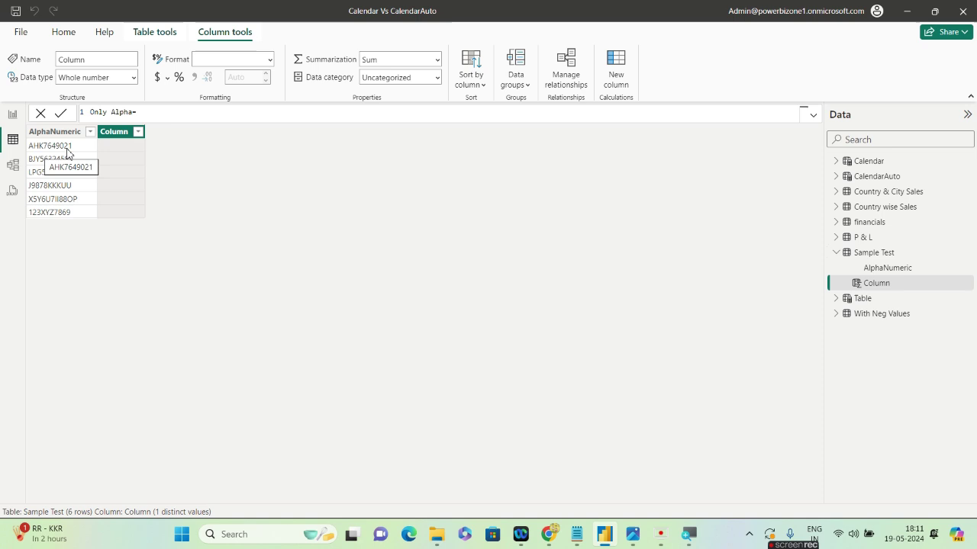
{"action": "key", "text": "shift+Return"}
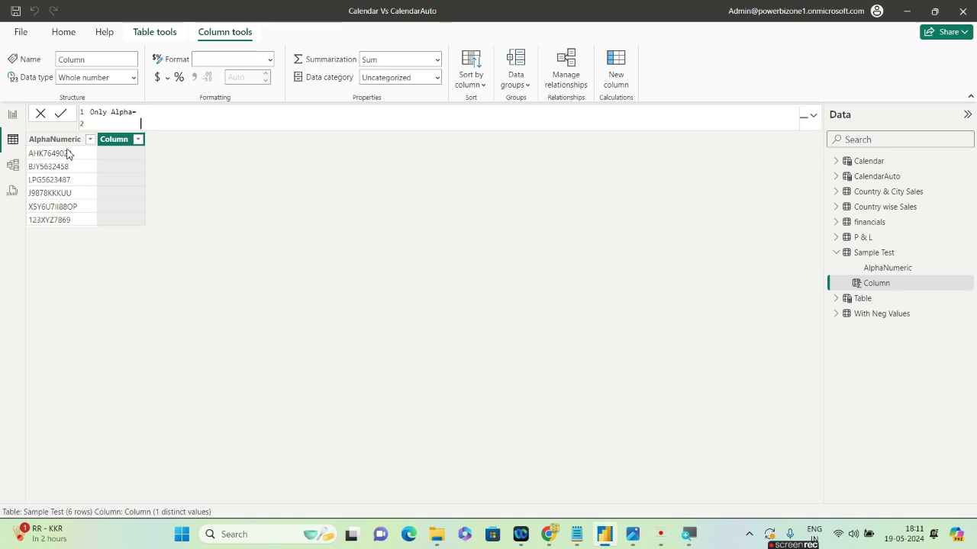
Step: Enter SUBSTITUTE('Sample Test'[AlphaNumeric],"0","") as its formula to strip zeros
{"action": "type", "text": "SUBS"}
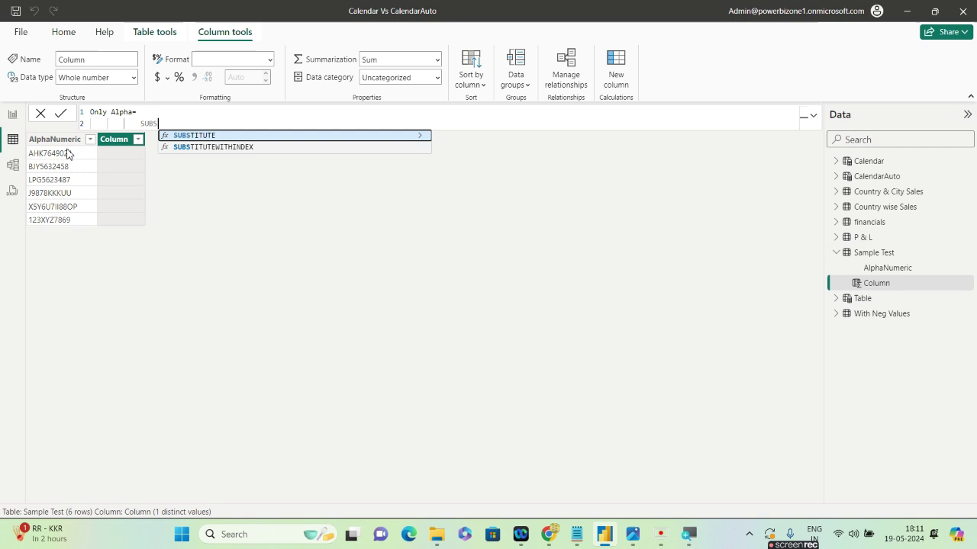
{"action": "key", "text": "Tab"}
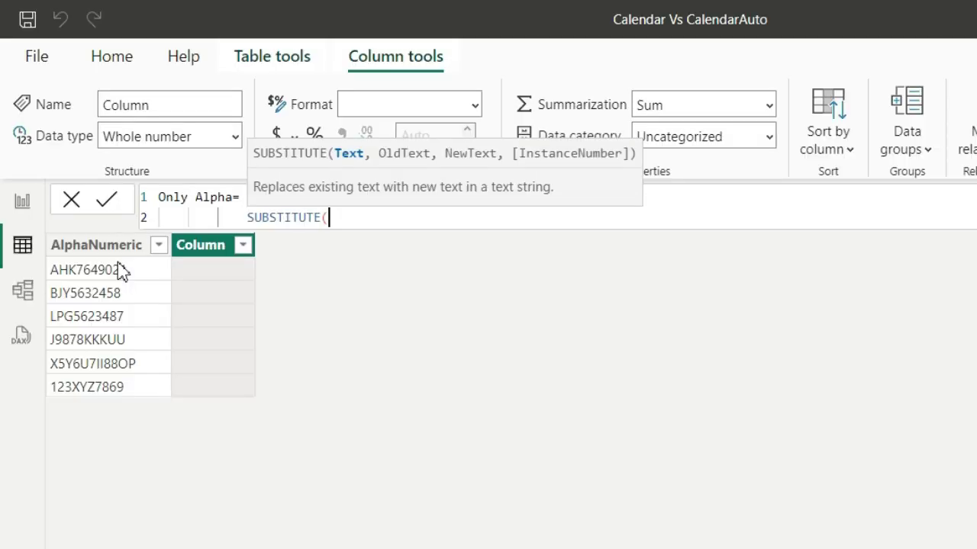
{"action": "type", "text": "A"}
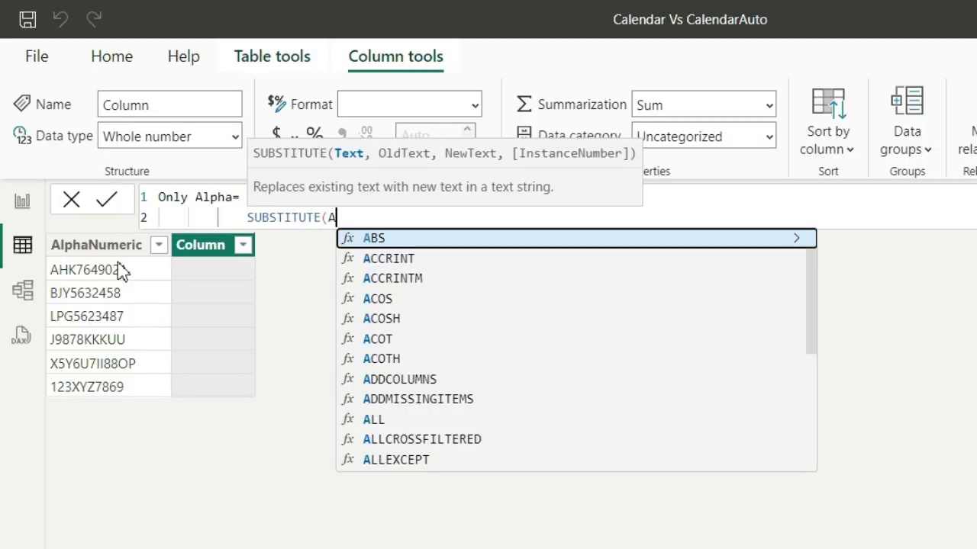
{"action": "type", "text": "lp"}
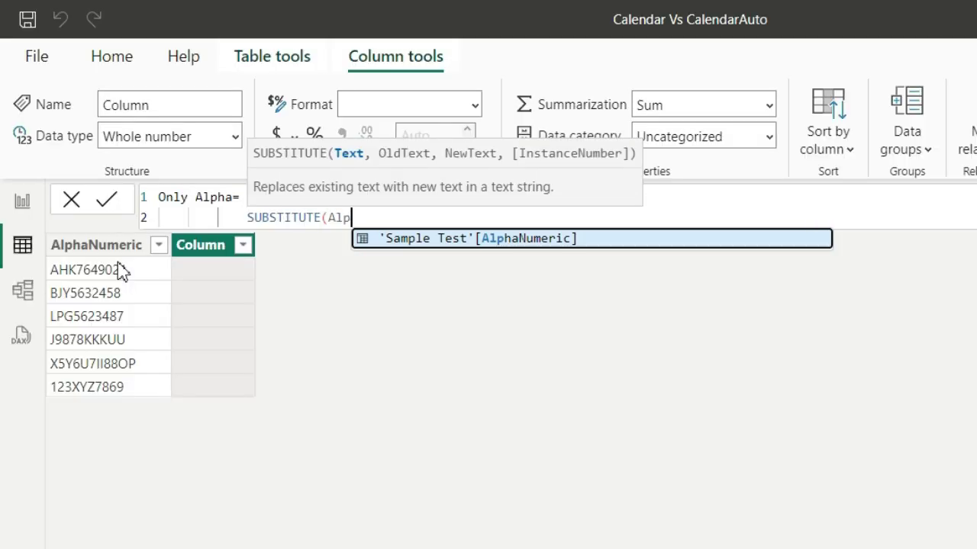
{"action": "left_click", "coordinate": [415, 240]}
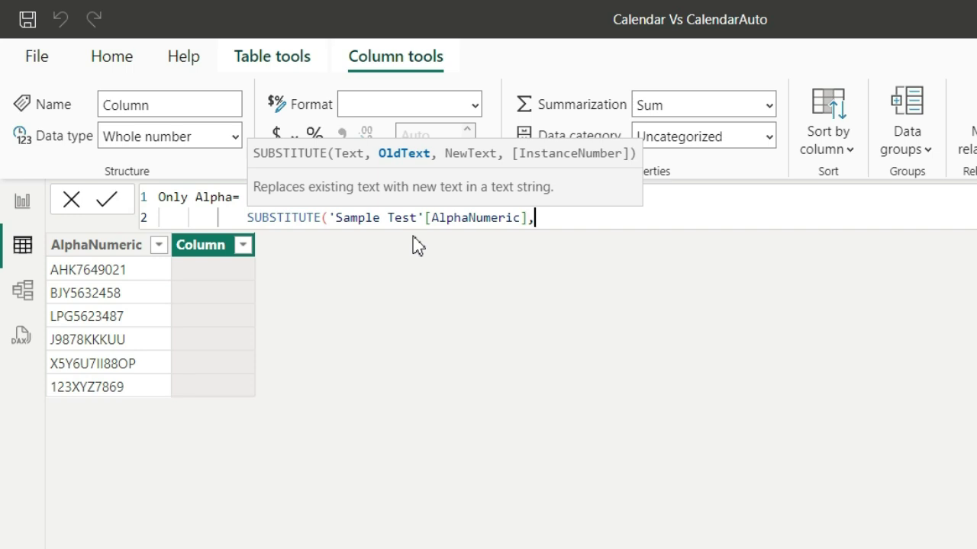
{"action": "type", "text": "\"0\",\"\""}
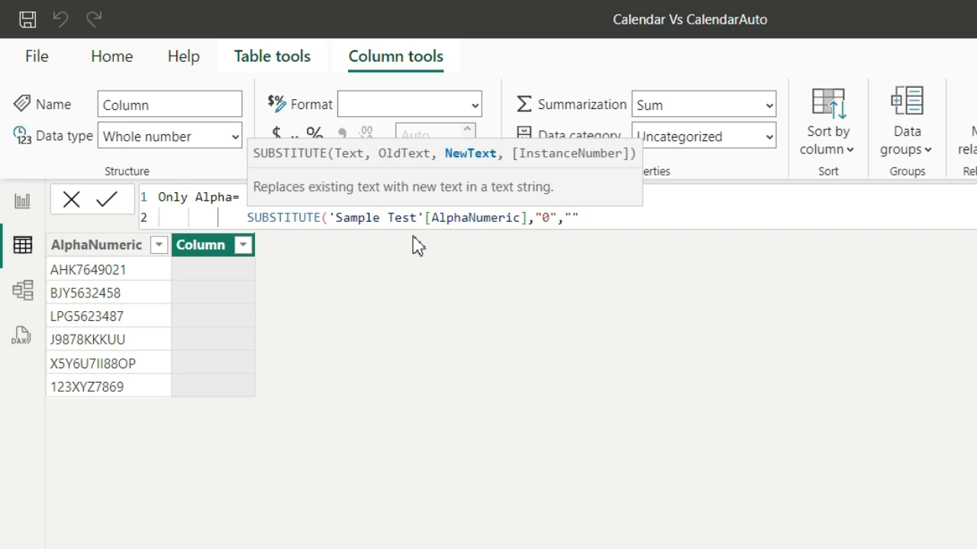
{"action": "type", "text": ")"}
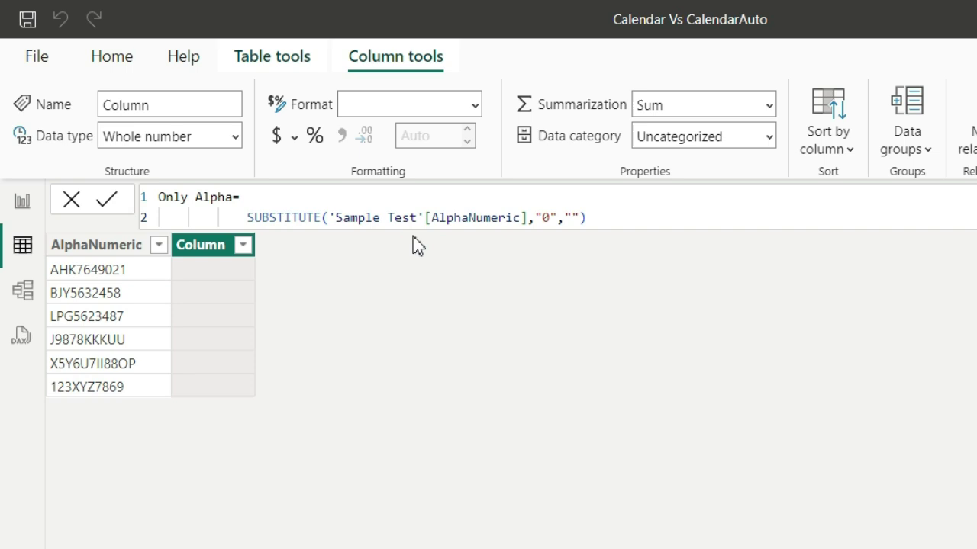
Step: Commit the zero-stripping formula, then wrap it in a SUBSTITUTE that also removes "1"
{"action": "key", "text": "Return"}
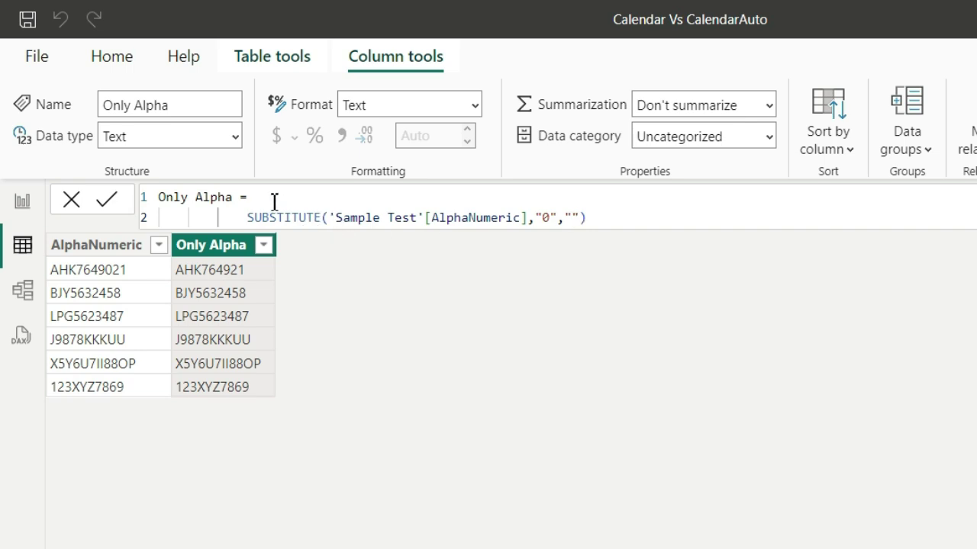
{"action": "type", "text": "SU"}
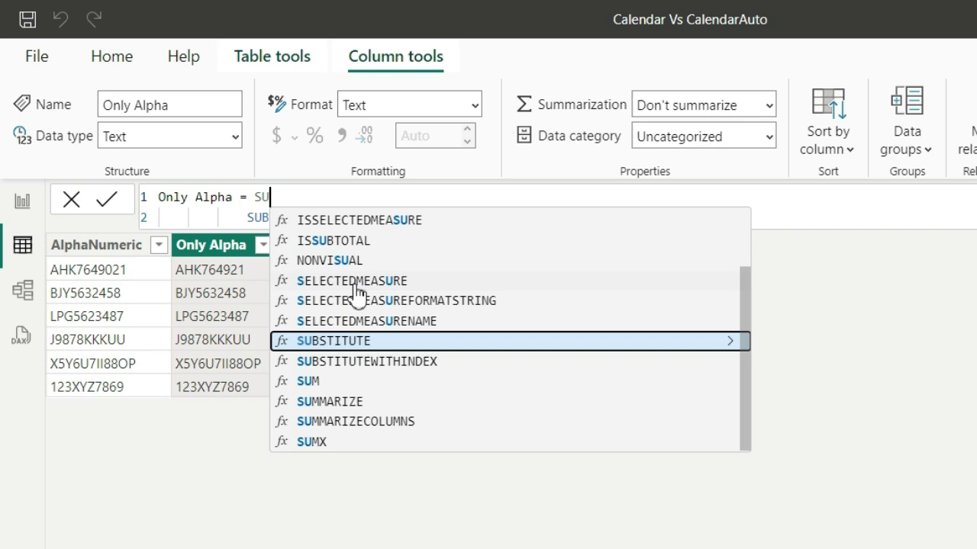
{"action": "left_click", "coordinate": [391, 345]}
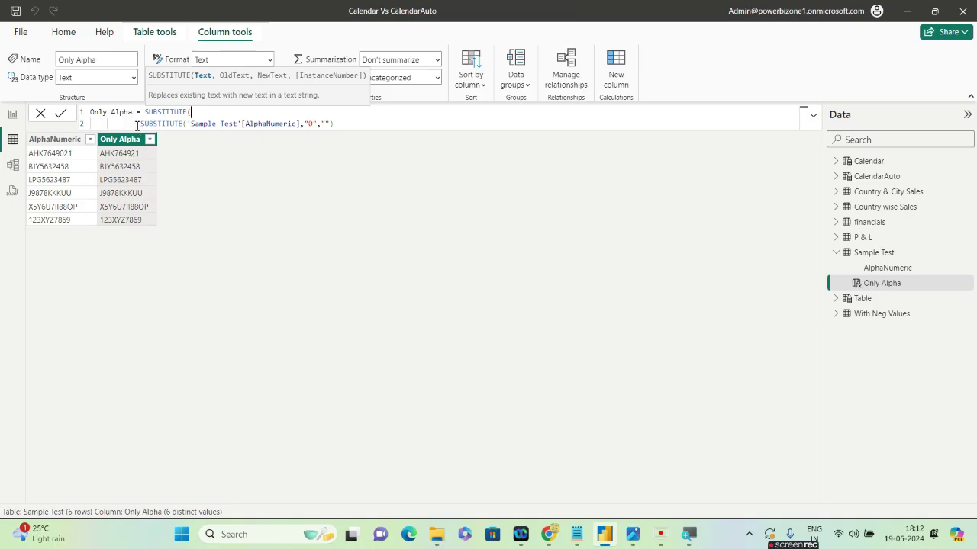
{"action": "left_click", "coordinate": [138, 125]}
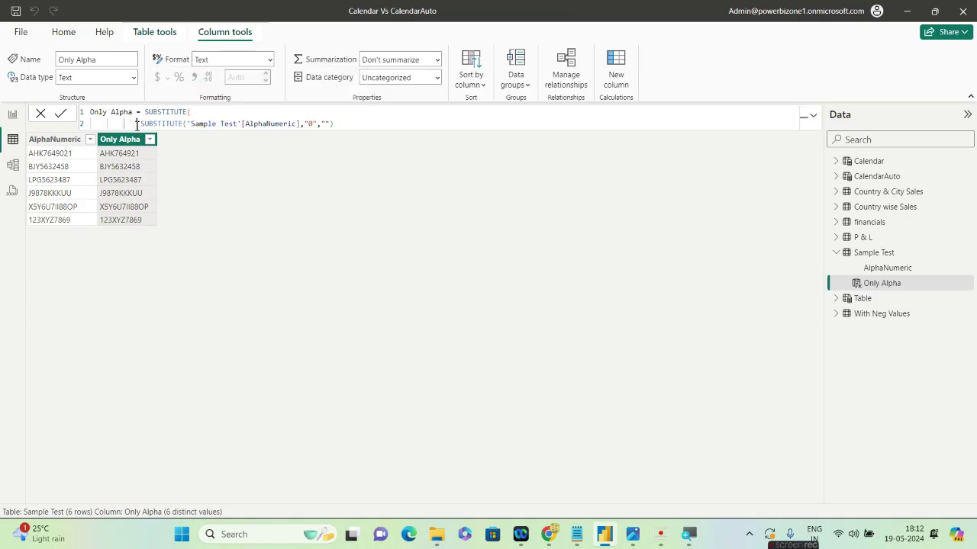
{"action": "key", "text": "Tab"}
{"action": "key", "text": "Tab"}
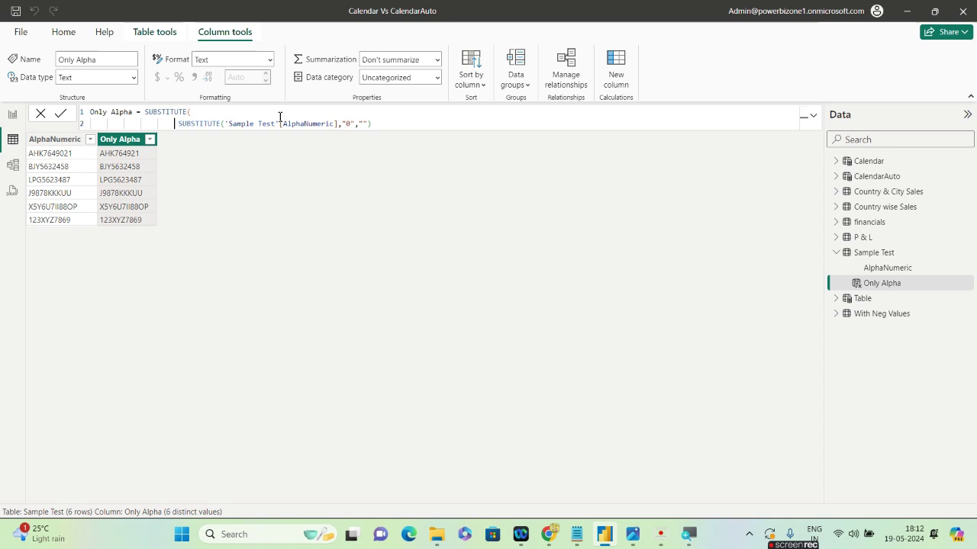
{"action": "left_click", "coordinate": [383, 123]}
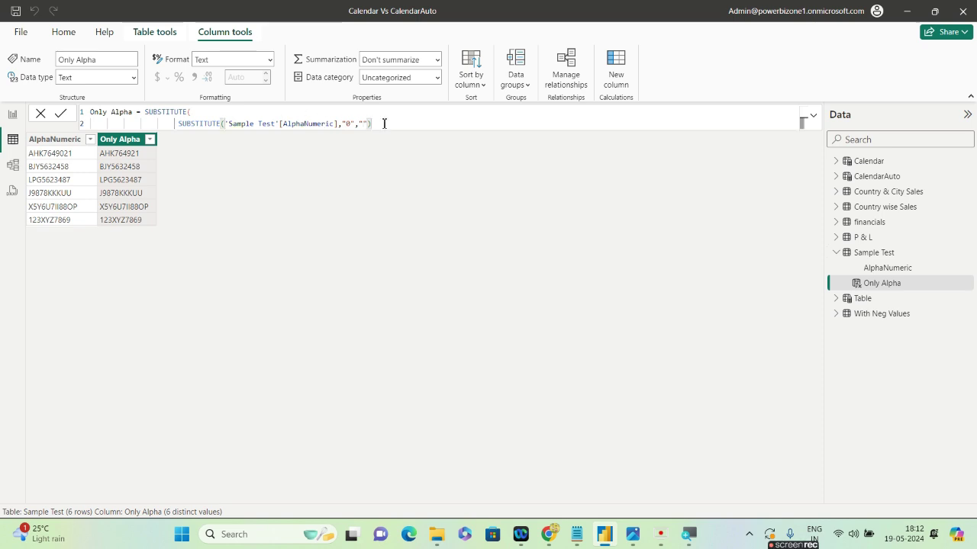
{"action": "key", "text": "shift+Return"}
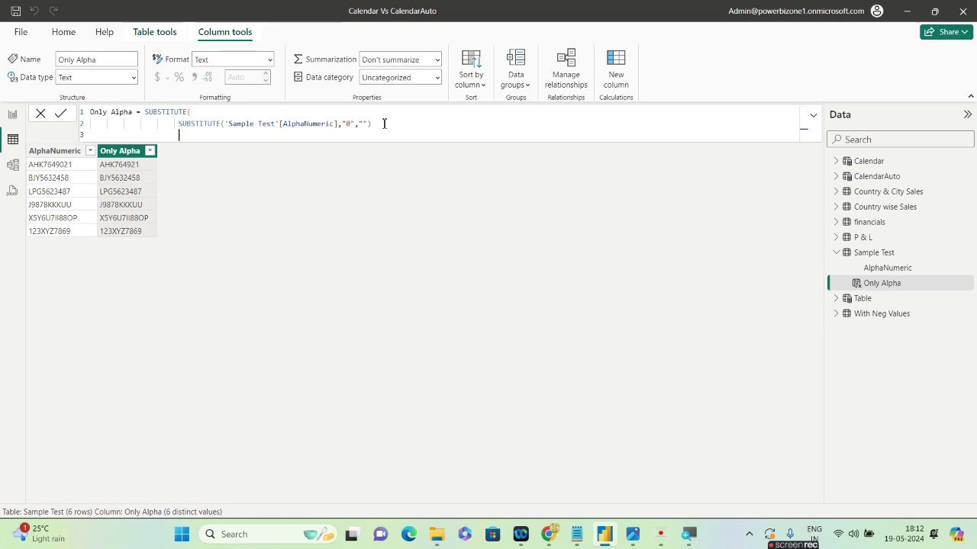
{"action": "type", "text": ",\"1\",\"\""}
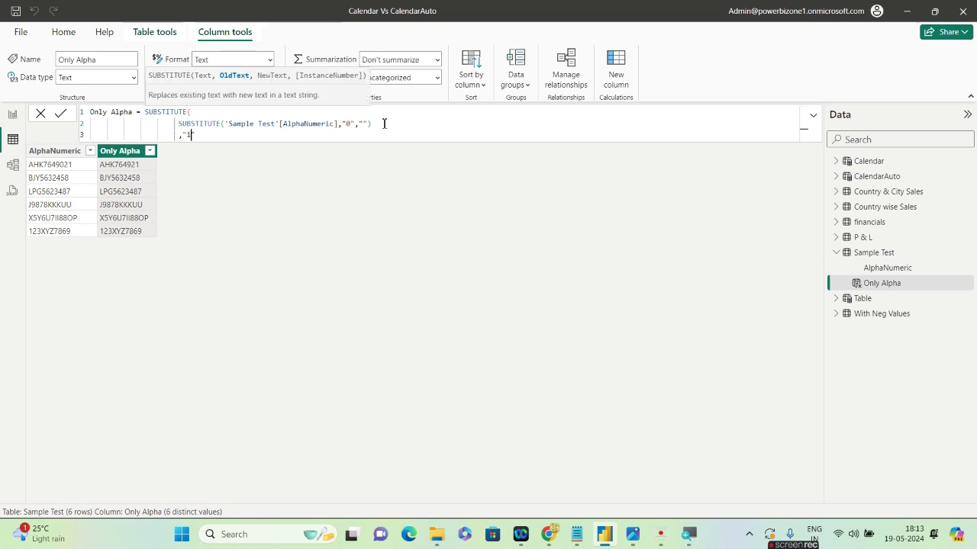
{"action": "key", "text": "shift+Return"}
{"action": "type", "text": ")"}
{"action": "key", "text": "Return"}
{"action": "left_click", "coordinate": [145, 112]}
{"action": "key", "text": "shift+Return"}
Step: Wrap another SUBSTITUTE around the formula to remove digit "2"
{"action": "type", "text": "SUBSTITUTE("}
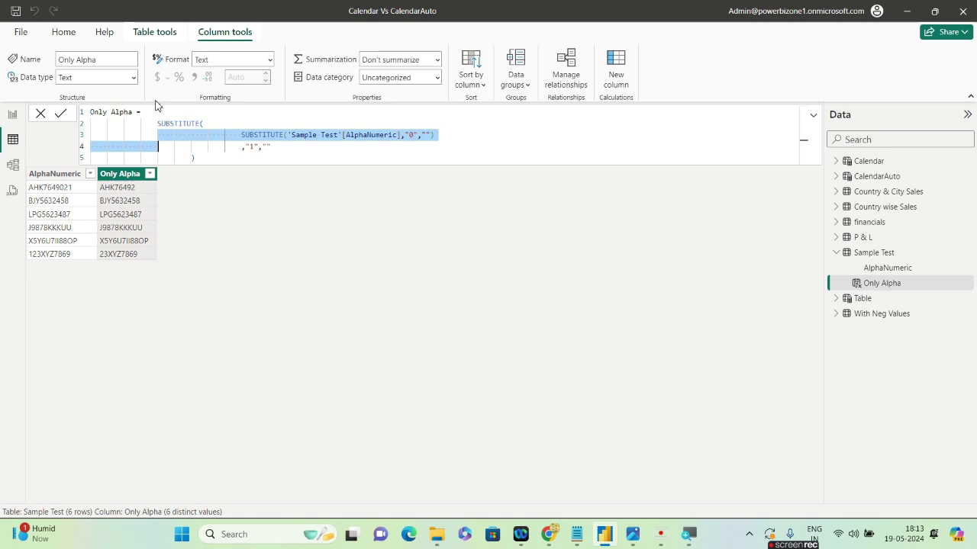
{"action": "left_click", "coordinate": [215, 158]}
{"action": "key", "text": "Return"}
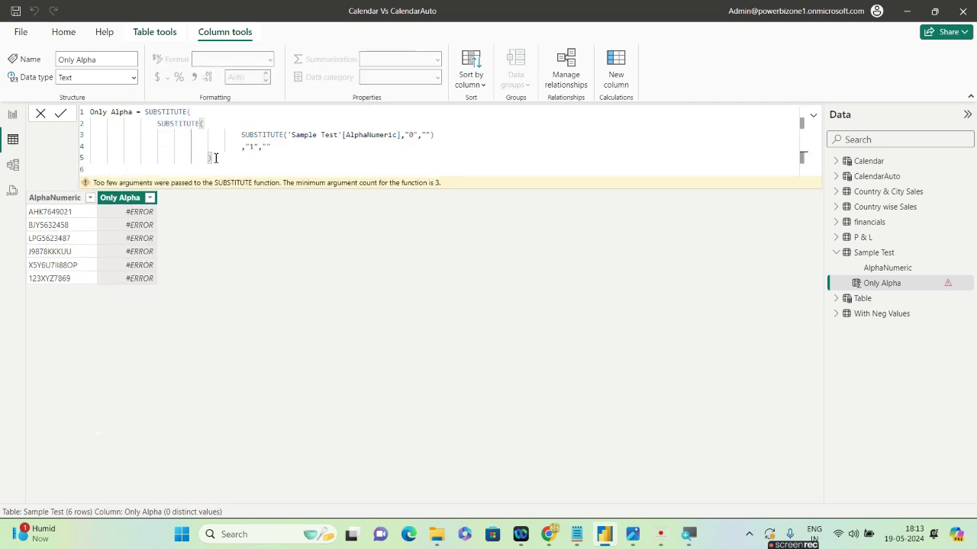
{"action": "key", "text": "shift+Return"}
{"action": "type", "text": ",\"2\",\"\")"}
{"action": "left_click", "coordinate": [145, 111]}
{"action": "key", "text": "shift+Return"}
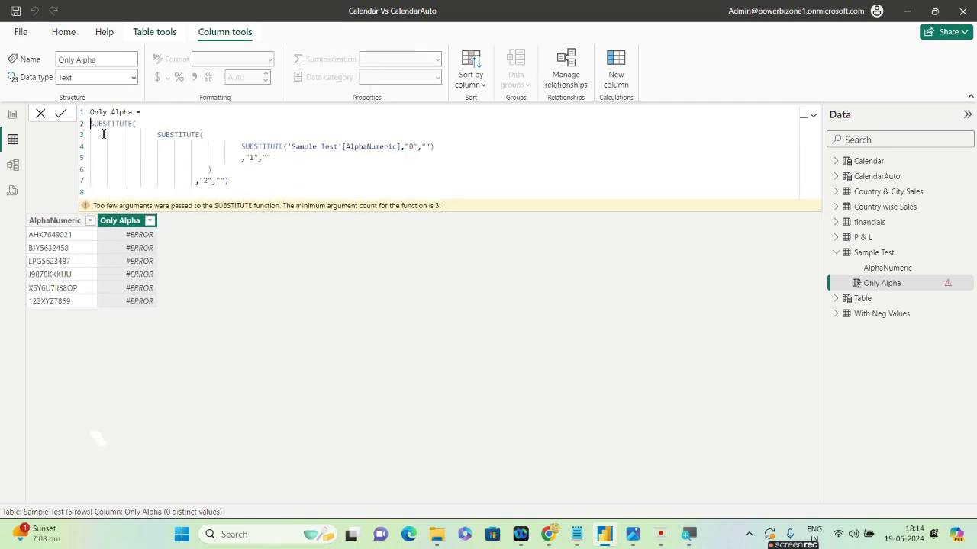
{"action": "key", "text": "Return"}
{"action": "key", "text": "shift+Return"}
{"action": "key", "text": "shift+Return"}
{"action": "key", "text": "shift+Return"}
{"action": "key", "text": "shift+Return"}
{"action": "key", "text": "shift+Return"}
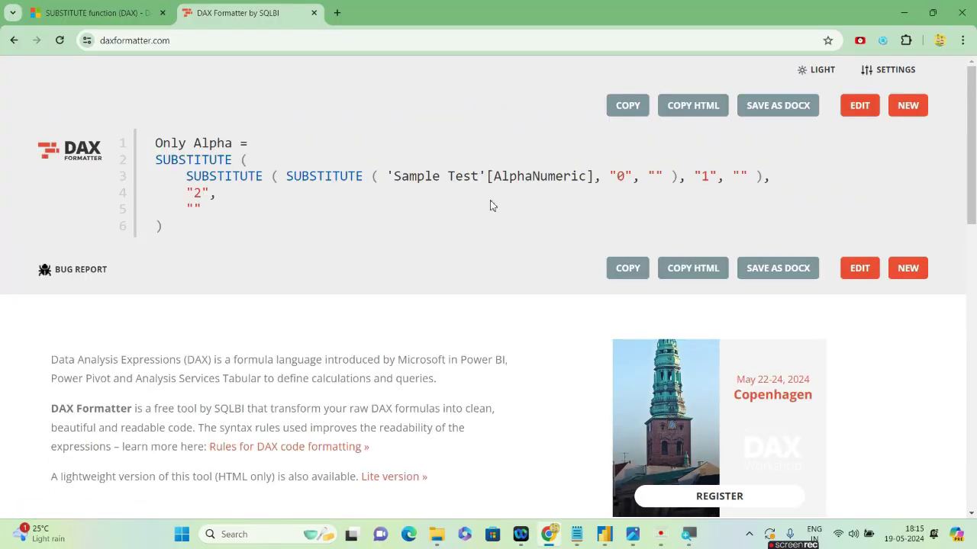
Step: Re-indent the nested calls and add an outer SUBSTITUTE removing digit "3"
{"action": "left_click", "coordinate": [482, 211]}
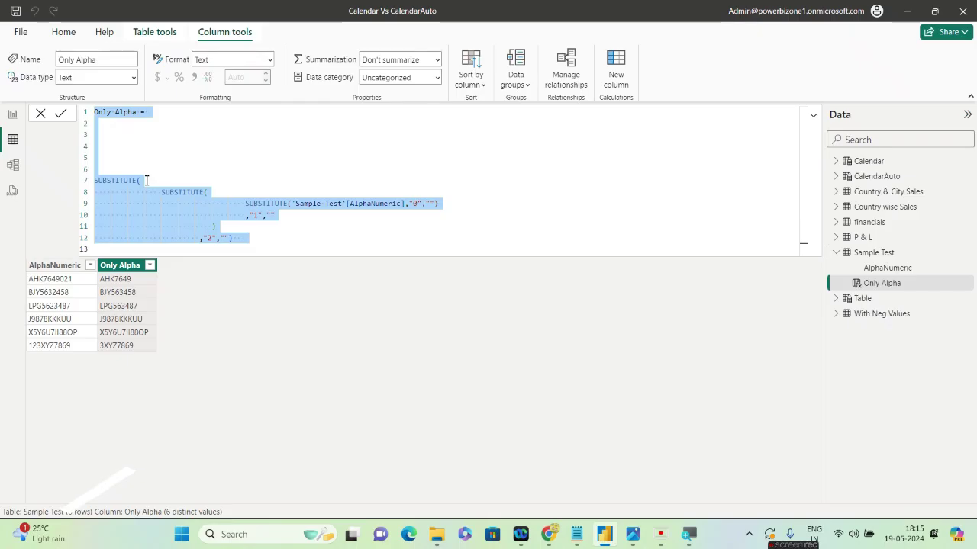
{"action": "left_click", "coordinate": [161, 191]}
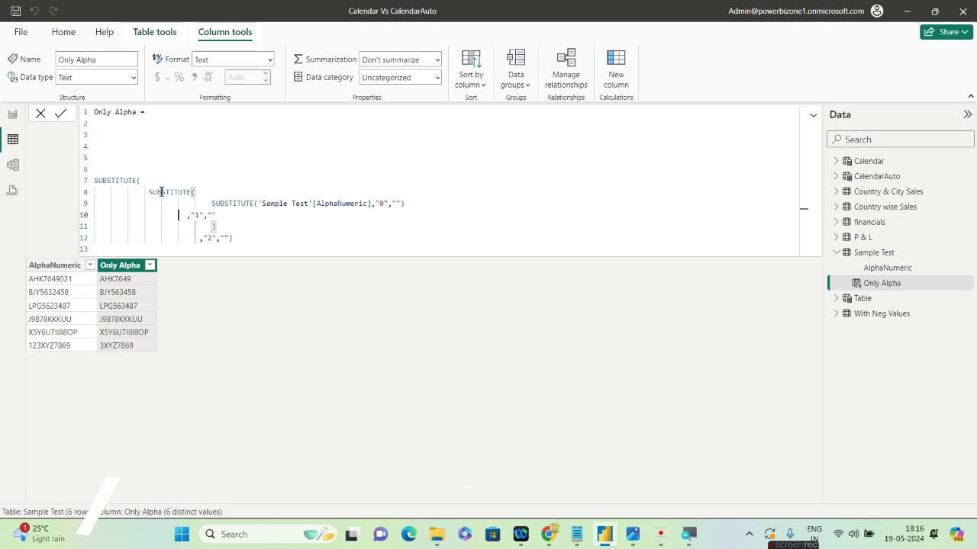
{"action": "key", "text": "Tab"}
{"action": "key", "text": "BackSpace"}
{"action": "key", "text": "BackSpace"}
{"action": "left_click_drag", "start_coordinate": [94, 180], "coordinate": [141, 204]}
{"action": "key", "text": "Tab"}
{"action": "left_click", "coordinate": [158, 168]}
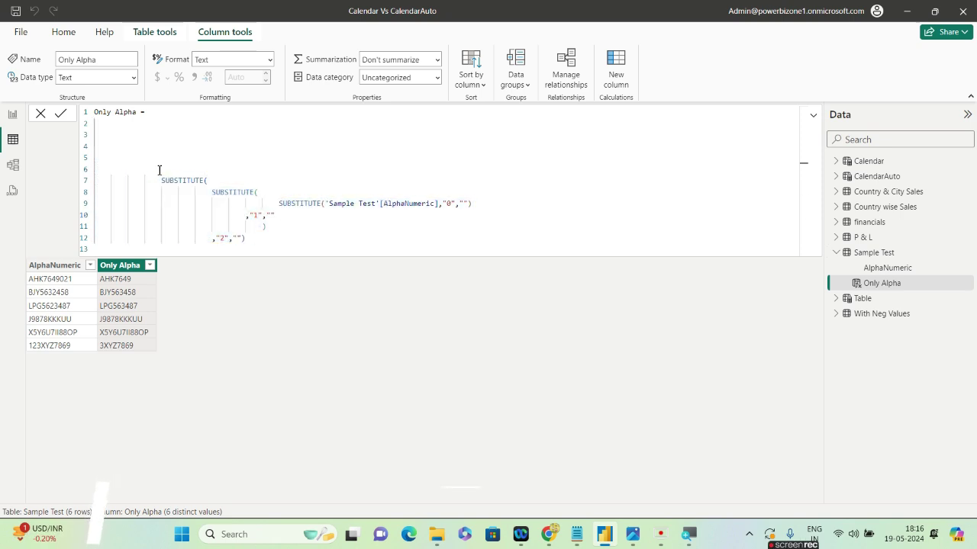
{"action": "type", "text": "SUBSTITUTE("}
{"action": "left_click", "coordinate": [239, 241]}
{"action": "key", "text": "Return"}
{"action": "type", "text": ",\"3\",\"\")"}
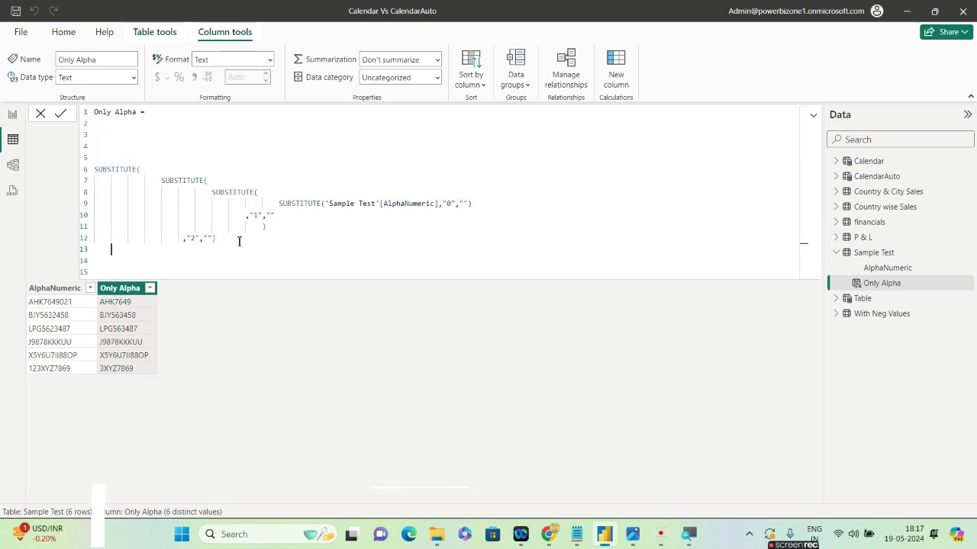
Step: Indent the nested block and wrap a SUBSTITUTE removing digit "4"
{"action": "left_click_drag", "start_coordinate": [153, 252], "coordinate": [107, 151]}
{"action": "key", "text": "Tab"}
{"action": "type", "text": "SUBSTITUTE("}
{"action": "left_click", "coordinate": [197, 249]}
{"action": "key", "text": "Return"}
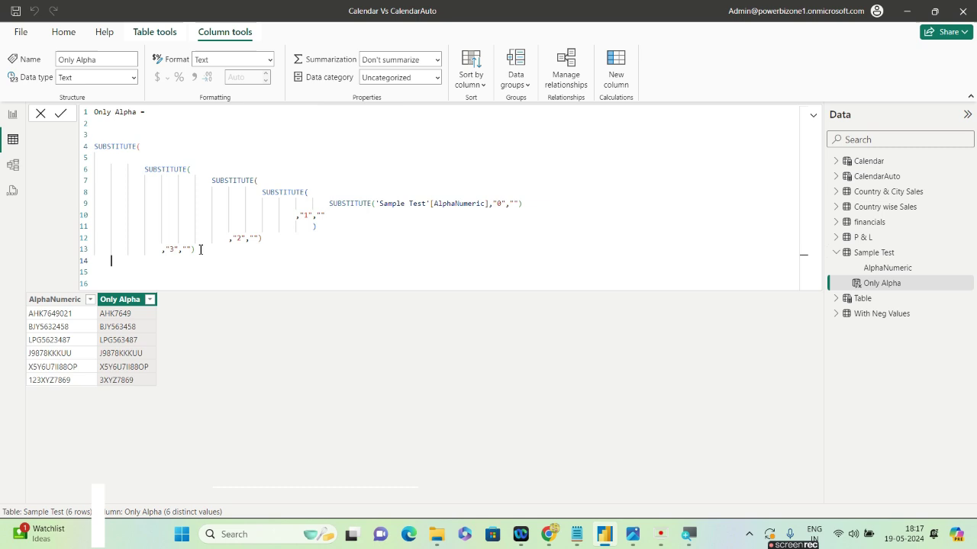
{"action": "type", "text": ",\"4\",\"\")"}
Step: Tidy the formula's indentation and add an outer SUBSTITUTE removing digit "5"
{"action": "left_click_drag", "start_coordinate": [133, 261], "coordinate": [131, 138]}
{"action": "key", "text": "Tab"}
{"action": "key", "text": "Tab"}
{"action": "key", "text": "Tab"}
{"action": "key", "text": "Tab"}
{"action": "key", "text": "Tab"}
{"action": "key", "text": "Tab"}
{"action": "key", "text": "Tab"}
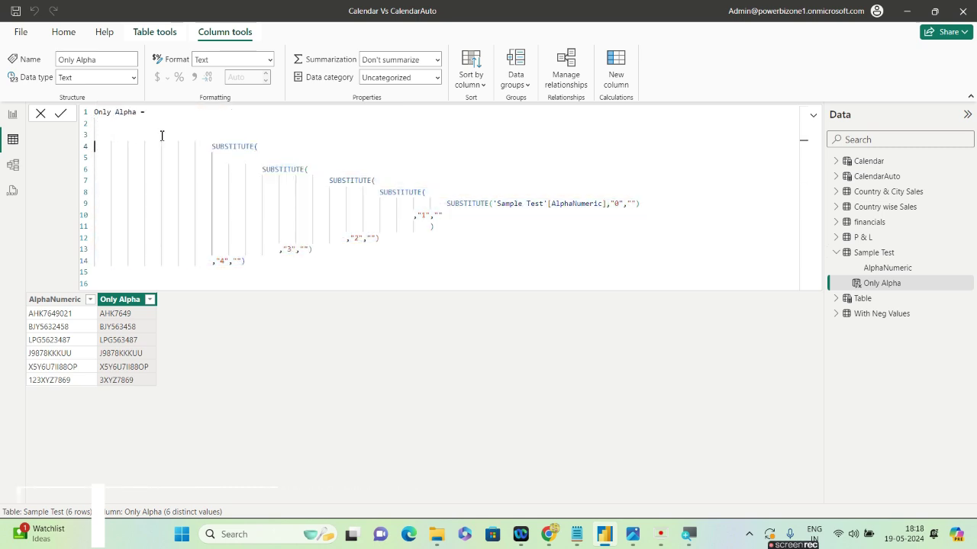
{"action": "key", "text": "Delete"}
{"action": "key", "text": "Delete"}
{"action": "key", "text": "Return"}
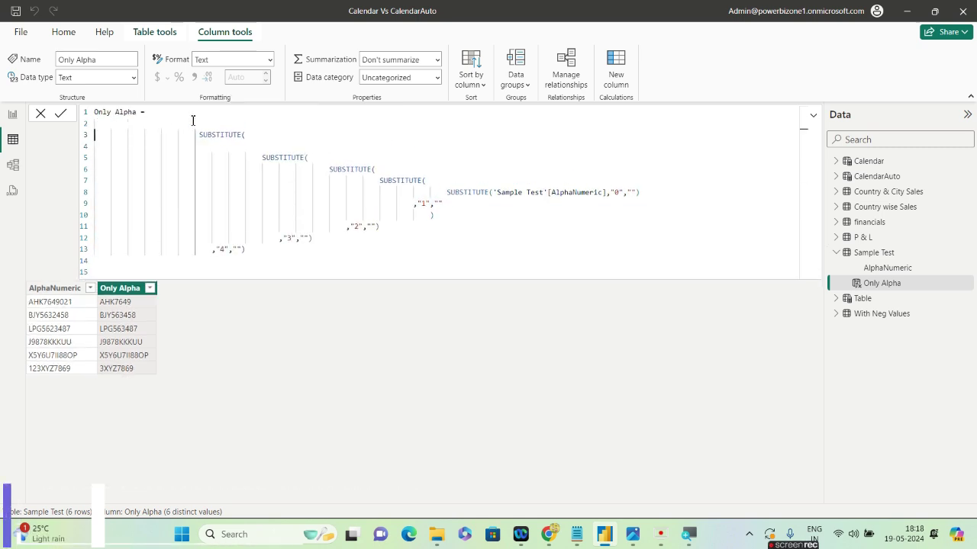
{"action": "left_click_drag", "start_coordinate": [94, 134], "coordinate": [264, 248]}
{"action": "key", "text": "shift+Tab"}
{"action": "key", "text": "shift+Tab"}
{"action": "key", "text": "Up"}
{"action": "type", "text": "SUBSTITUTE("}
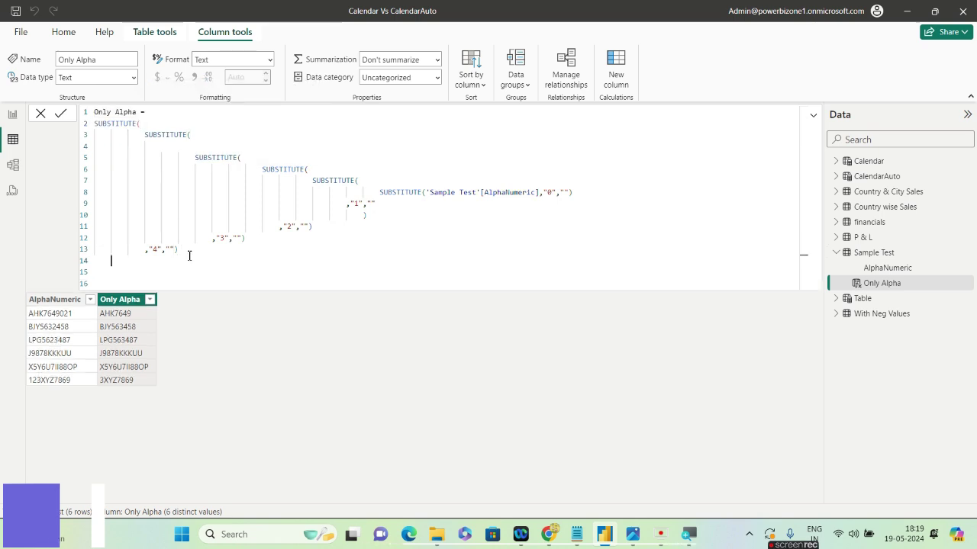
{"action": "key", "text": "ctrl+End"}
{"action": "type", "text": "\"5\",\"\")"}
{"action": "left_click", "coordinate": [197, 250]}
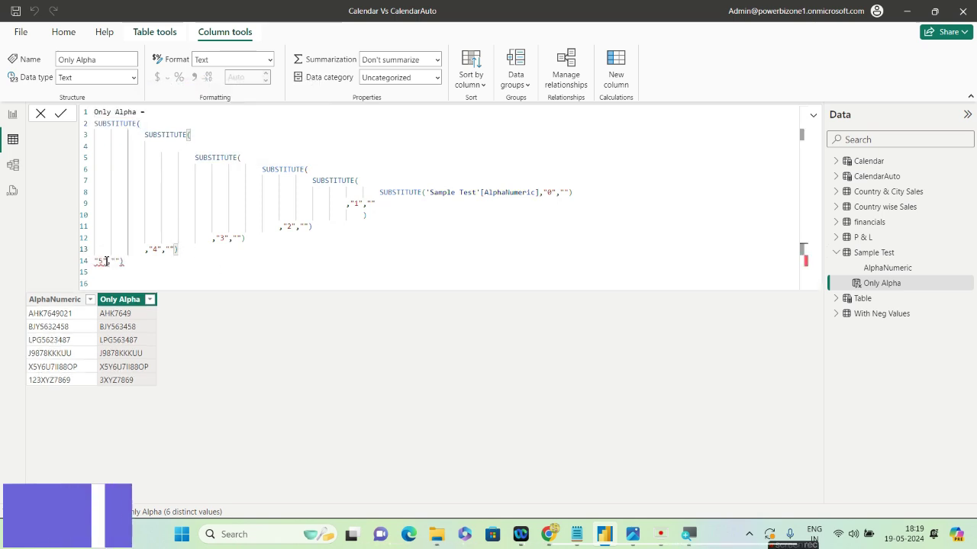
Step: Start another outer SUBSTITUTE wrapper beneath the Only Alpha = line for digit 6
{"action": "left_click", "coordinate": [155, 113]}
{"action": "key", "text": "Return"}
{"action": "key", "text": "ctrl+shift+End"}
{"action": "key", "text": "Tab"}
{"action": "key", "text": "Tab"}
{"action": "type", "text": "SUBSTITUTE("}
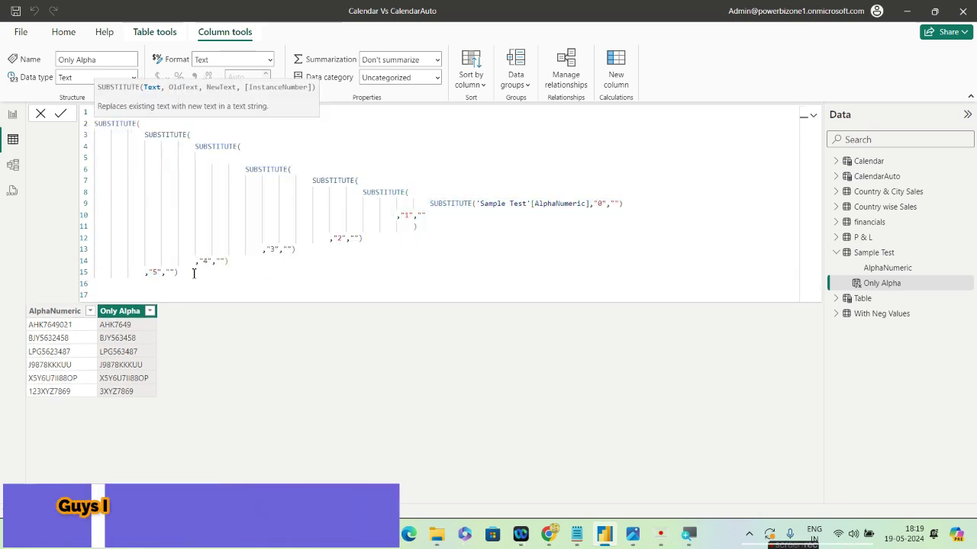
{"action": "key", "text": "ctrl+End"}
Step: Finish the digit "6" call, wrap a SUBSTITUTE removing "7", and commit to check results
{"action": "type", "text": ",\"6\",\"\")"}
{"action": "left_click", "coordinate": [163, 114]}
{"action": "key", "text": "Return"}
{"action": "key", "text": "ctrl+shift+End"}
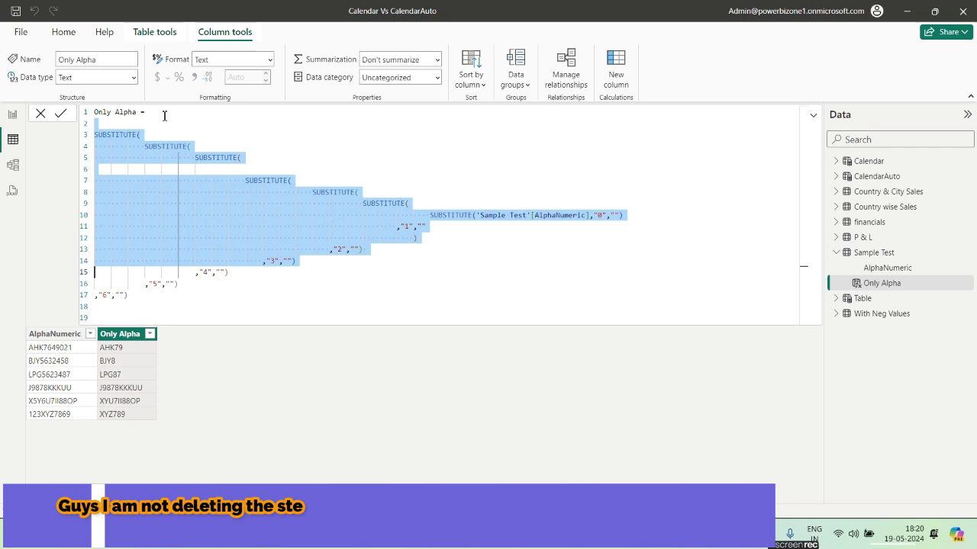
{"action": "key", "text": "Tab"}
{"action": "key", "text": "Up"}
{"action": "type", "text": "SUBSTITUTE("}
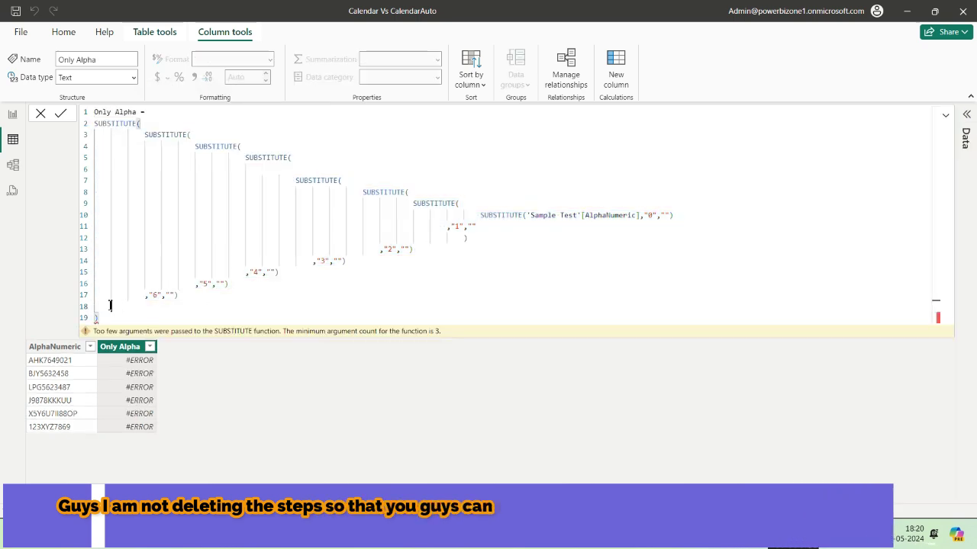
{"action": "left_click", "coordinate": [155, 307]}
{"action": "type", "text": ",\"7\",\"\""}
{"action": "key", "text": "Return"}
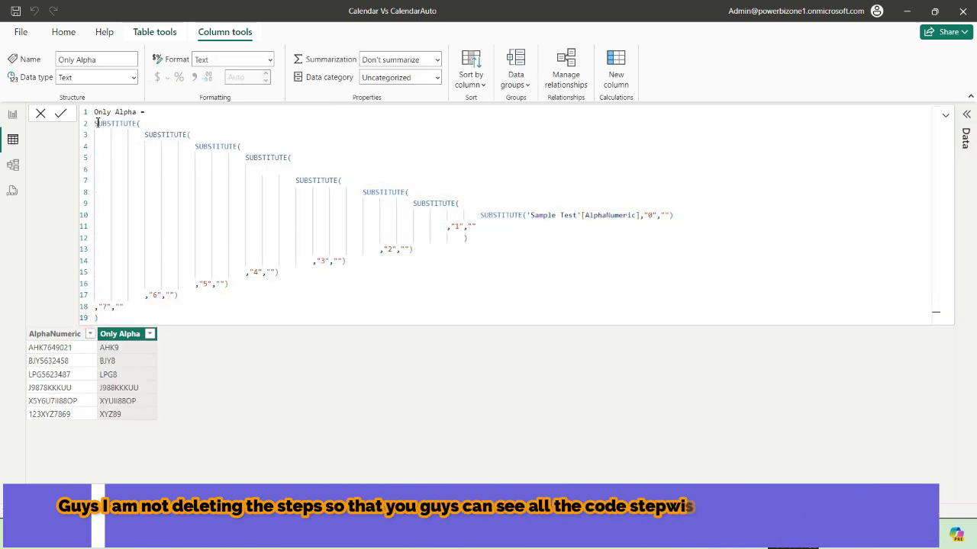
Step: Wrap another SUBSTITUTE around the nested calls to remove digit "8"
{"action": "left_click", "coordinate": [293, 160]}
{"action": "key", "text": "shift+Return"}
{"action": "key", "text": "ctrl+shift+End"}
{"action": "key", "text": "Tab"}
{"action": "key", "text": "Up"}
{"action": "type", "text": "SUBSTITUTE("}
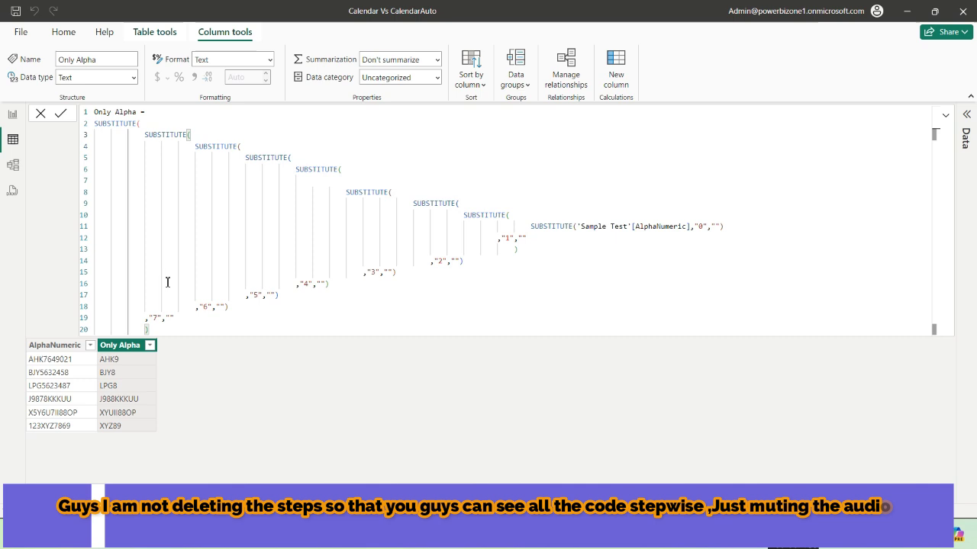
{"action": "left_click", "coordinate": [194, 319]}
{"action": "type", "text": ")"}
{"action": "key", "text": "Return"}
{"action": "type", "text": ",\"8\",\"\")"}
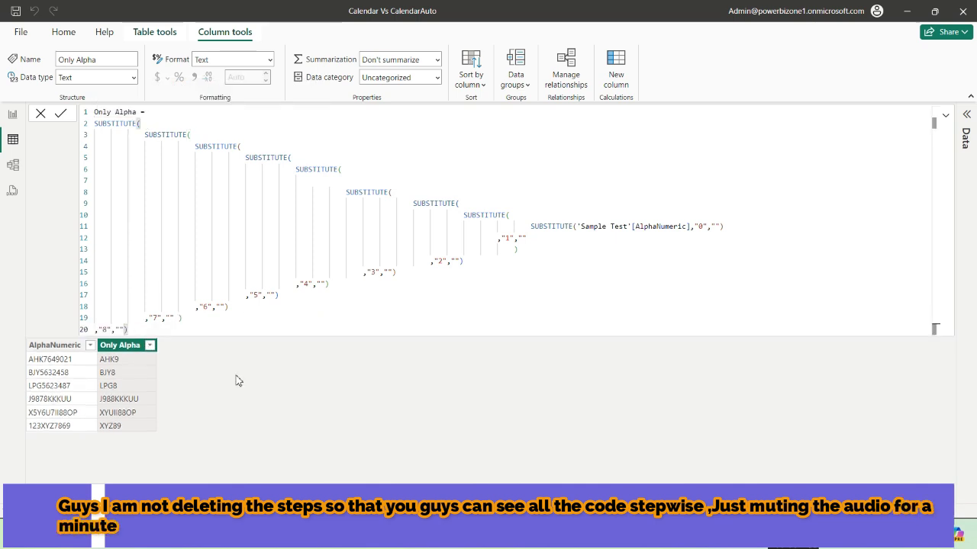
Step: Add the final SUBSTITUTE removing "9", commit the formula, and select it all for copying
{"action": "left_click", "coordinate": [236, 381]}
{"action": "left_click", "coordinate": [148, 112]}
{"action": "key", "text": "Return"}
{"action": "key", "text": "ctrl+shift+End"}
{"action": "key", "text": "Tab"}
{"action": "key", "text": "Up"}
{"action": "type", "text": "SUBSTITUTE("}
{"action": "key", "text": "Return"}
{"action": "type", "text": ",\"9\",\"\")"}
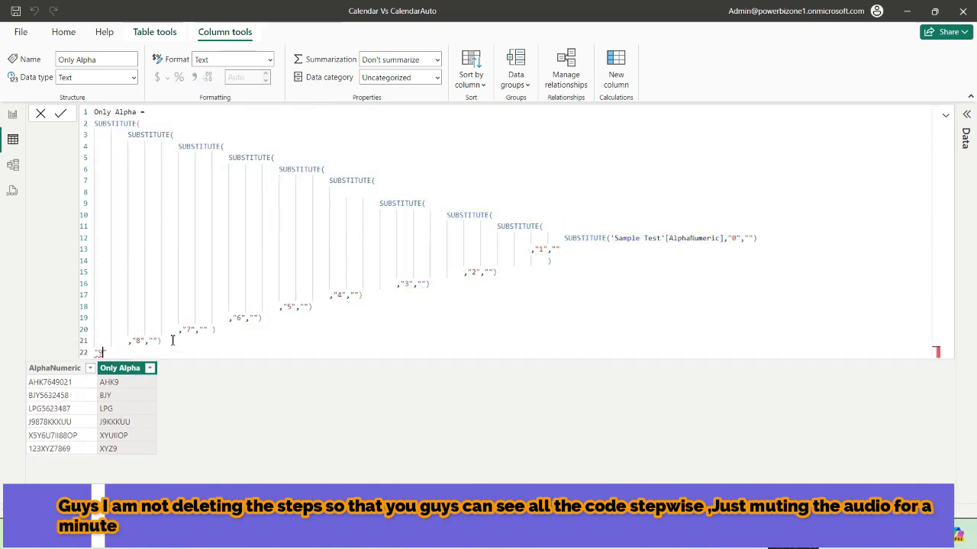
{"action": "left_click", "coordinate": [240, 426]}
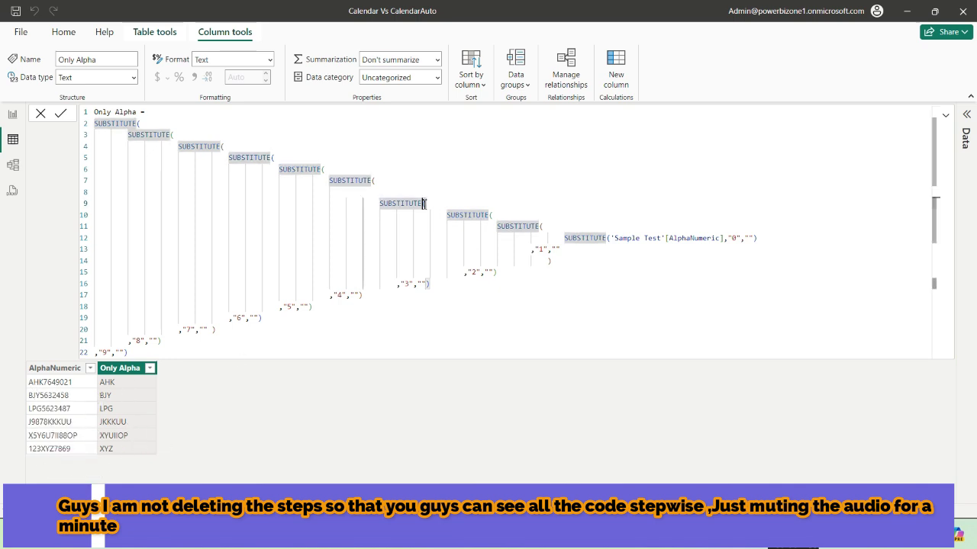
{"action": "key", "text": "ctrl+a"}
{"action": "left_click", "coordinate": [966, 115]}
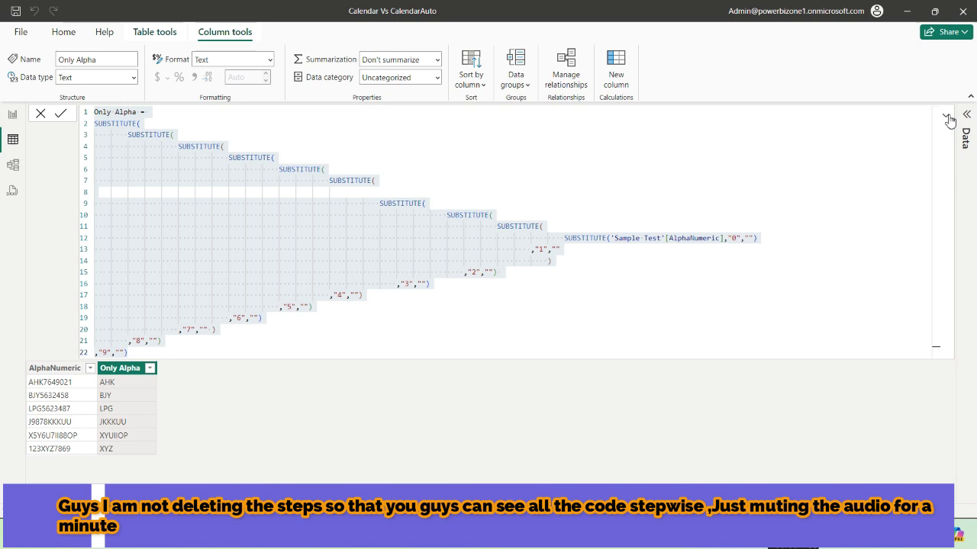
Step: Create a new Sample Test column from the pasted Only Alpha formula, starting an outer SUBSTITUTE
{"action": "left_click", "coordinate": [616, 76]}
{"action": "key", "text": "ctrl+v"}
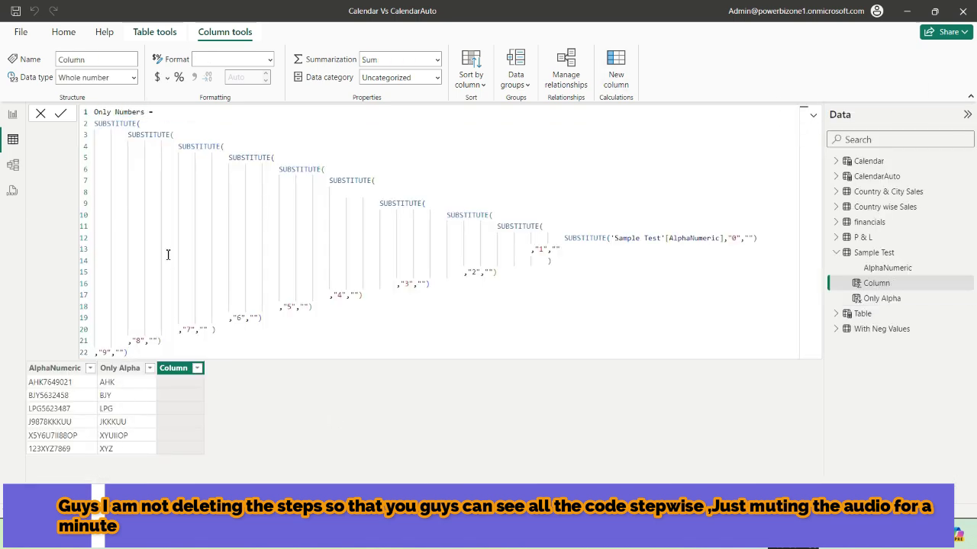
{"action": "key", "text": "End"}
{"action": "type", "text": "SUB"}
{"action": "key", "text": "Tab"}
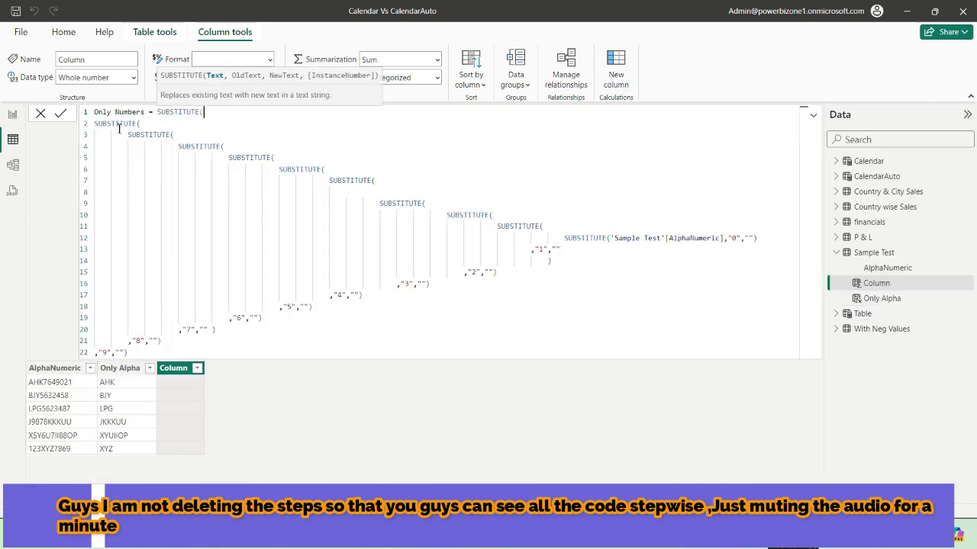
{"action": "key", "text": "shift+Down"}
{"action": "key", "text": "shift+Down"}
{"action": "key", "text": "shift+Down"}
{"action": "key", "text": "shift+Down"}
{"action": "key", "text": "shift+Down"}
{"action": "key", "text": "shift+Down"}
{"action": "key", "text": "shift+Down"}
{"action": "key", "text": "shift+Down"}
{"action": "key", "text": "shift+Down"}
{"action": "key", "text": "shift+Down"}
{"action": "key", "text": "shift+Down"}
{"action": "key", "text": "shift+Down"}
{"action": "key", "text": "shift+Down"}
{"action": "key", "text": "shift+Down"}
{"action": "key", "text": "shift+Down"}
{"action": "key", "text": "shift+Down"}
{"action": "key", "text": "shift+Down"}
{"action": "key", "text": "shift+Down"}
{"action": "key", "text": "shift+Down"}
{"action": "key", "text": "shift+Down"}
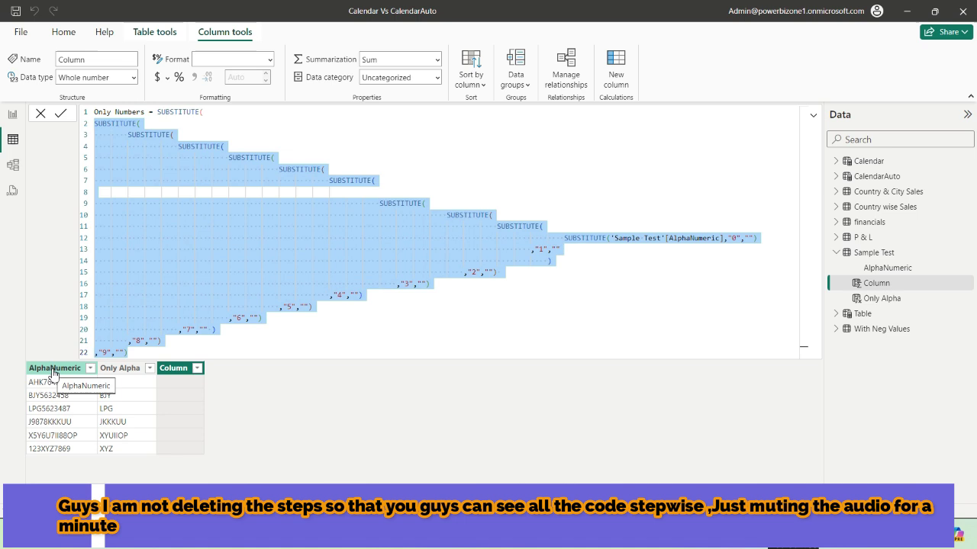
Step: Complete it as SUBSTITUTE('Sample Test'[AlphaNumeric], letters-only expression, "") and commit, keeping only digits
{"action": "left_click", "coordinate": [220, 112]}
{"action": "type", "text": "Alpha"}
{"action": "key", "text": "Tab"}
{"action": "type", "text": ","}
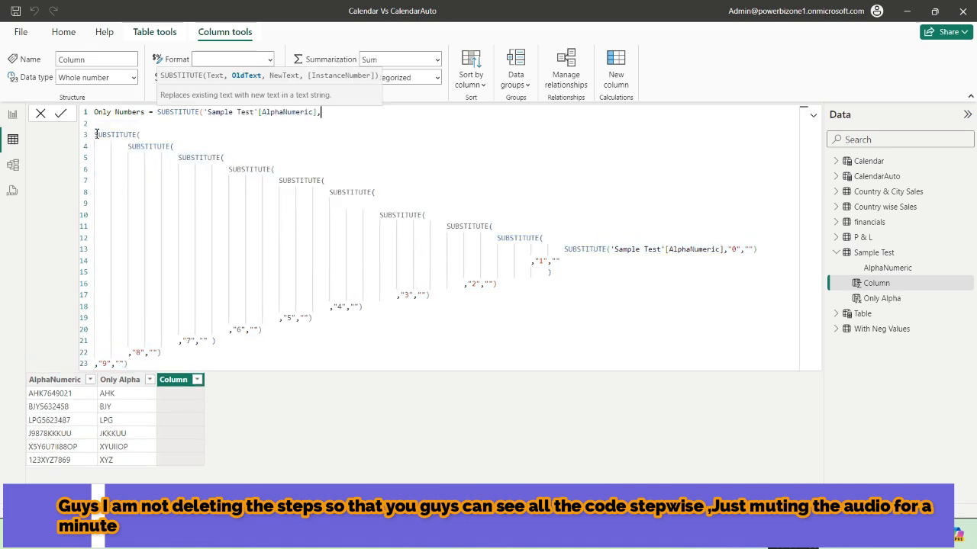
{"action": "left_click", "coordinate": [130, 363]}
{"action": "type", "text": ","}
{"action": "key", "text": "shift+Return"}
{"action": "type", "text": "\"\")"}
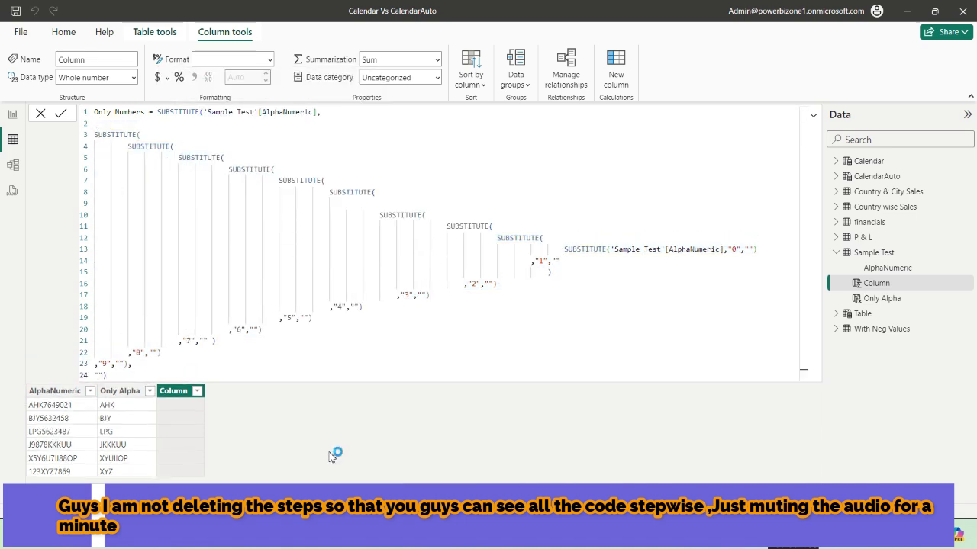
{"action": "key", "text": "Return"}
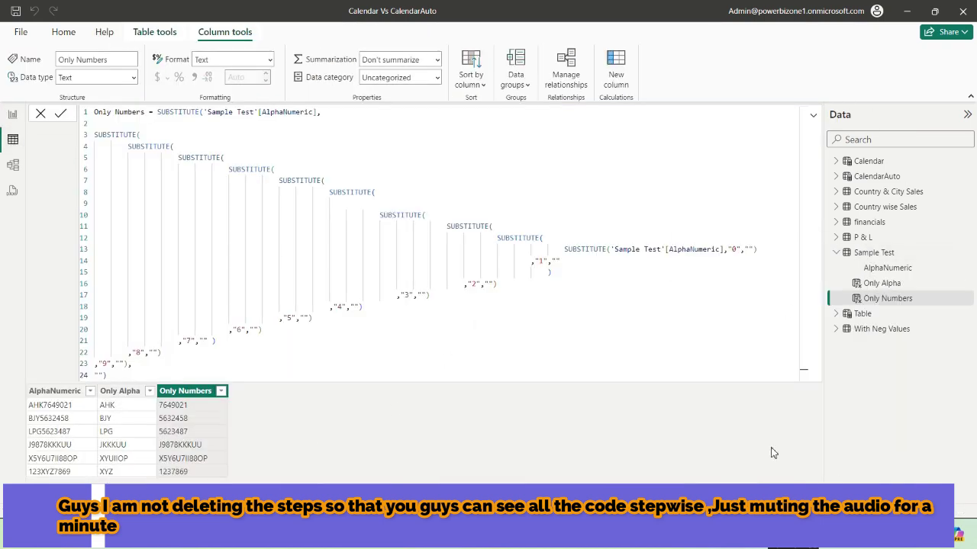
{"action": "key", "text": "super+plus"}
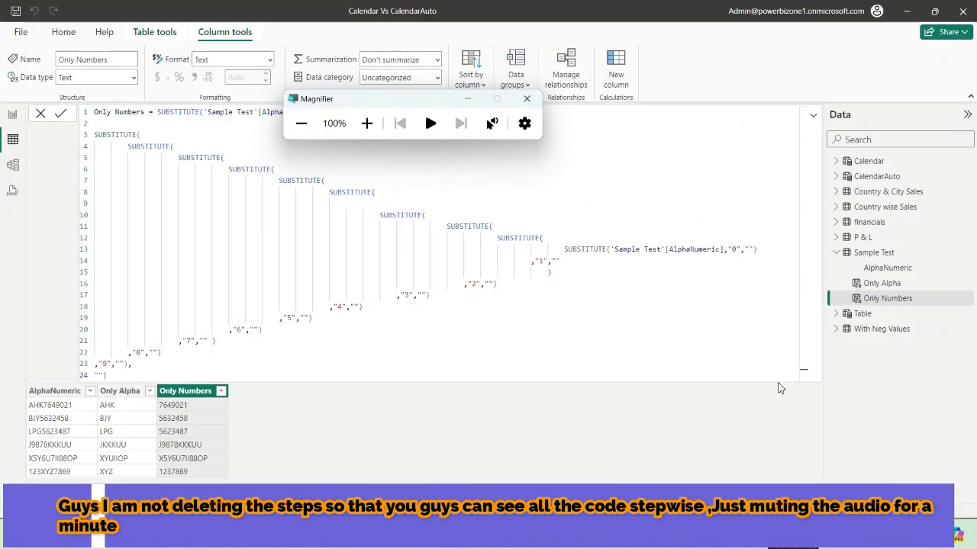
Step: Switch to Notepad and delete all of the DAX FirstName question note's text
{"action": "key", "text": "alt+Tab"}
{"action": "key", "text": "super+plus"}
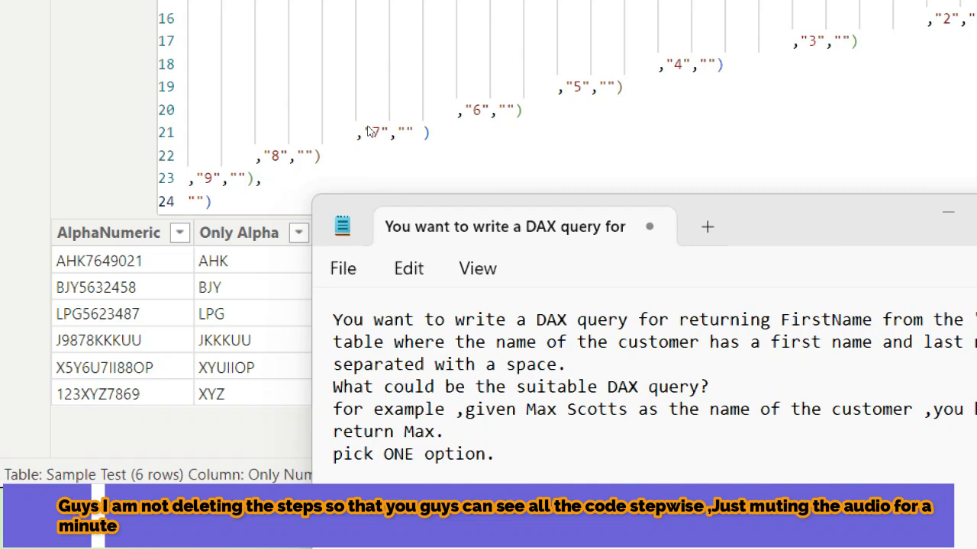
{"action": "key", "text": "ctrl+a"}
{"action": "key", "text": "Delete"}
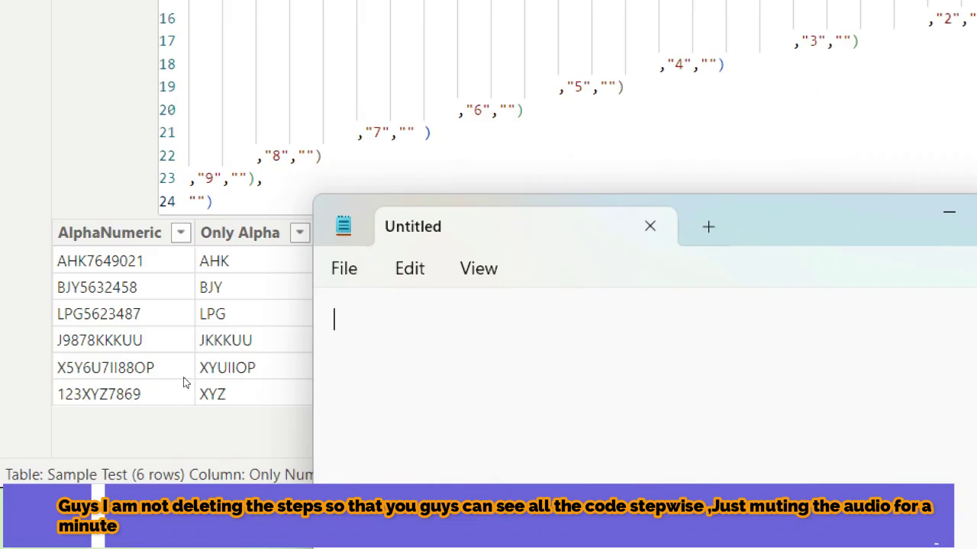